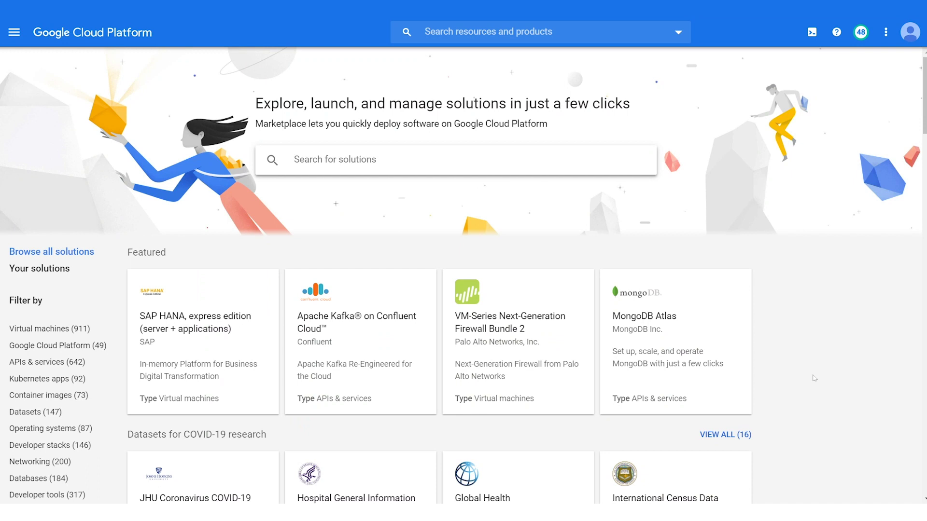
# Search Marketplace for 'nvidia index' and open the NVIDIA IndeX product page
pyautogui.click(454, 159)
pyautogui.write('nvidia inde')
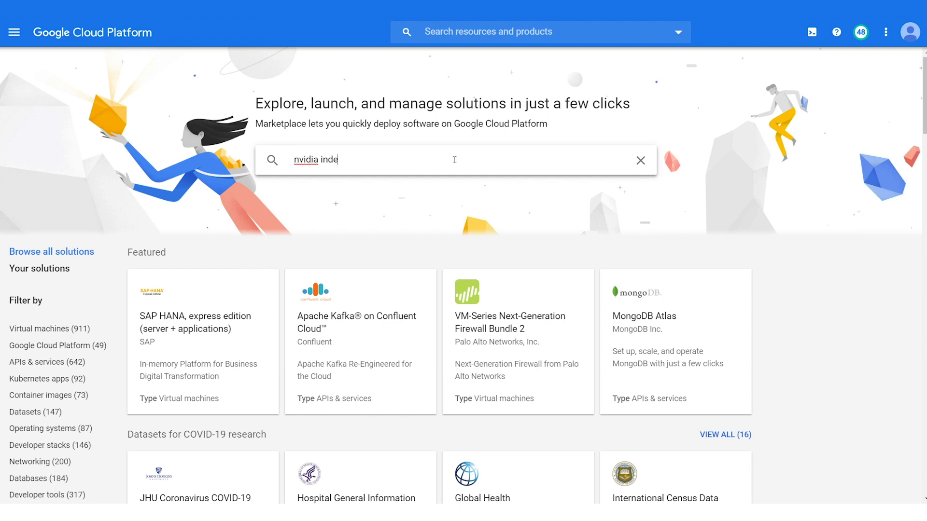
pyautogui.write('x')
pyautogui.press('Return')
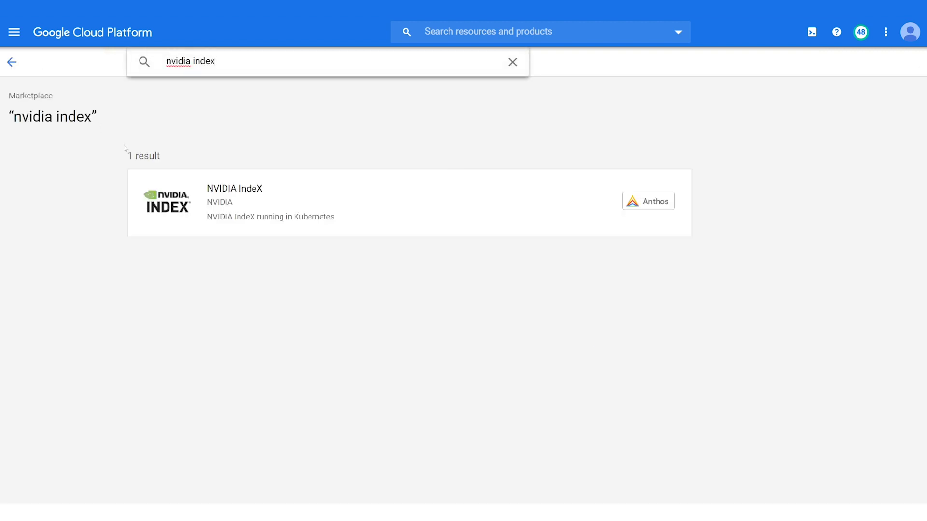
pyautogui.click(240, 215)
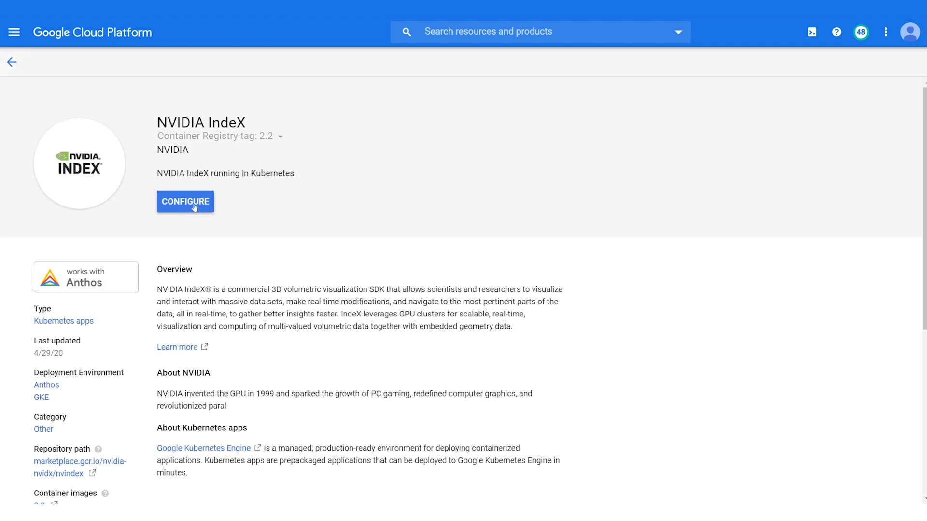
# Configure the deployment with 2 nodes and 8 GPUs per node, then deploy it
pyautogui.click(194, 202)
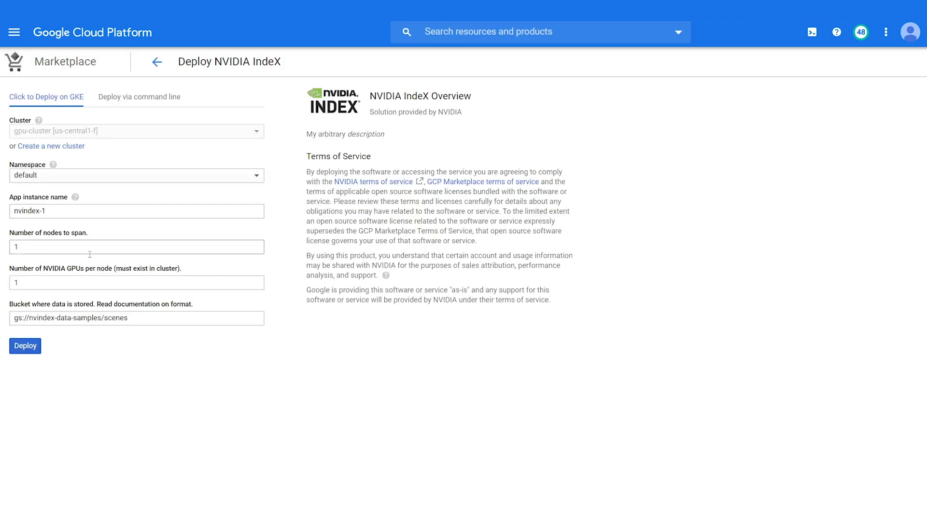
pyautogui.moveTo(90, 251); pyautogui.dragTo(7, 250)
pyautogui.write('2')
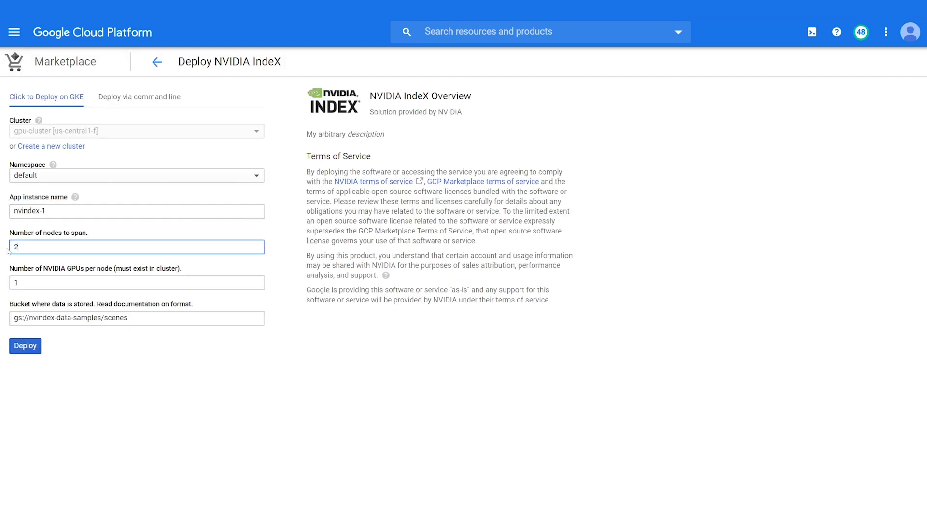
pyautogui.moveTo(22, 283); pyautogui.dragTo(2, 287)
pyautogui.write('8')
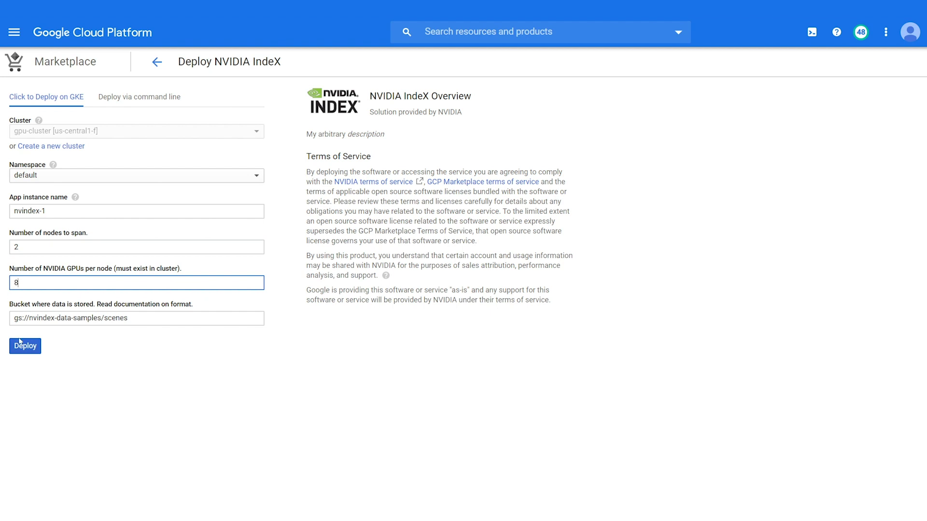
pyautogui.click(21, 347)
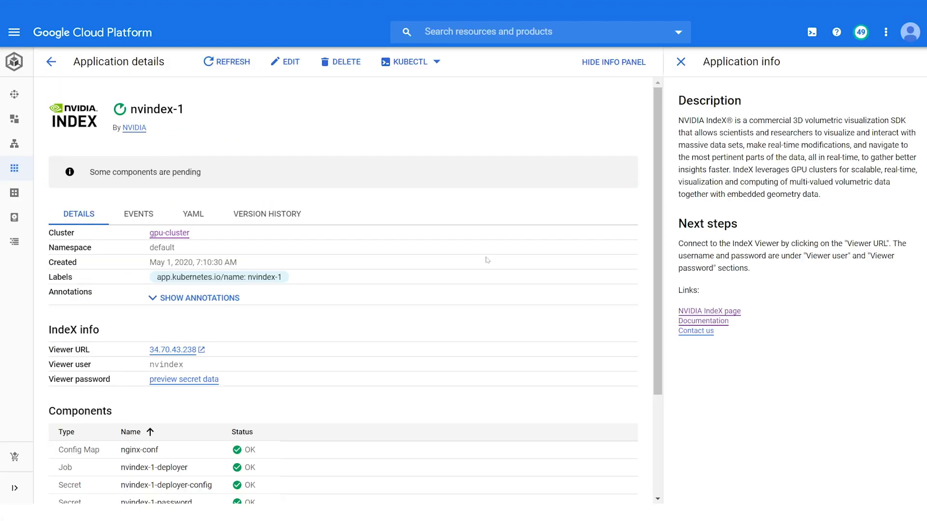
# Reveal the viewer password in the secret data and copy it
pyautogui.scroll(-2, 487, 260)
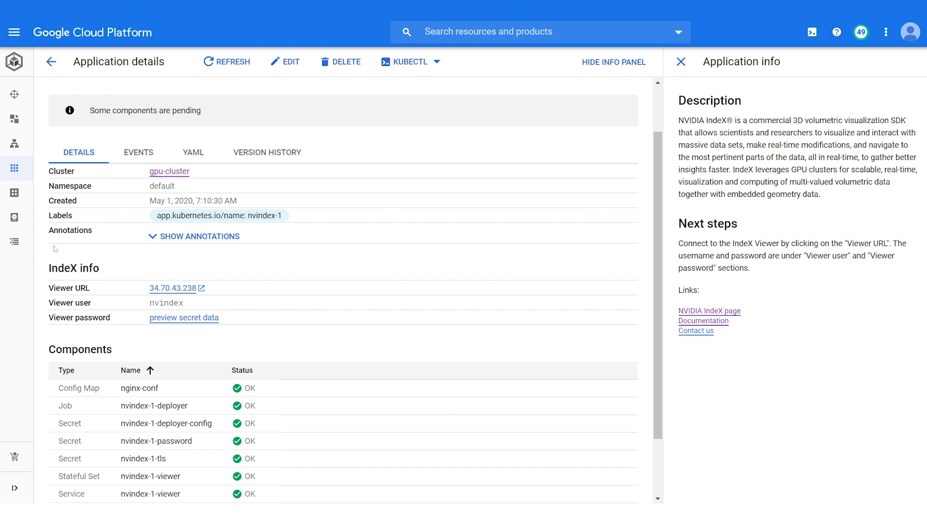
pyautogui.click(174, 319)
pyautogui.doubleClick(180, 317)
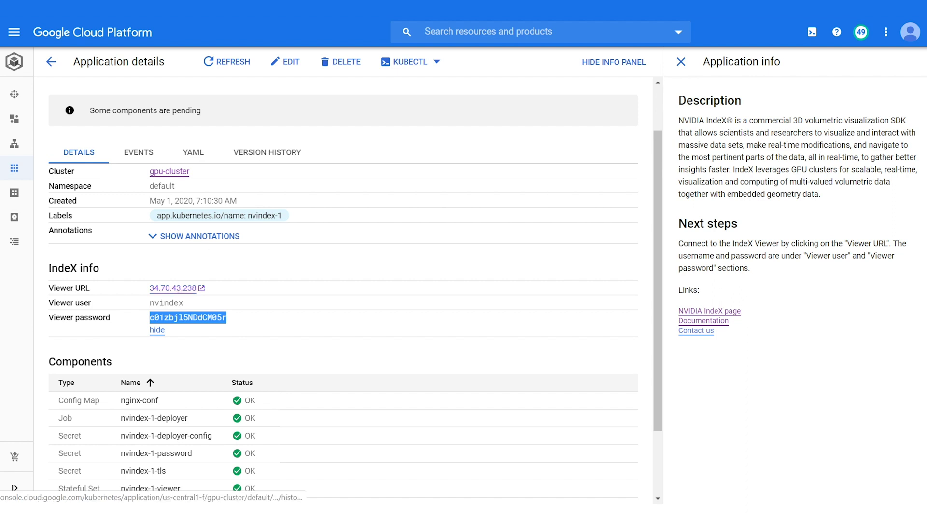
# Open the viewer URL and sign in as nvindex with the copied password
pyautogui.click(172, 288)
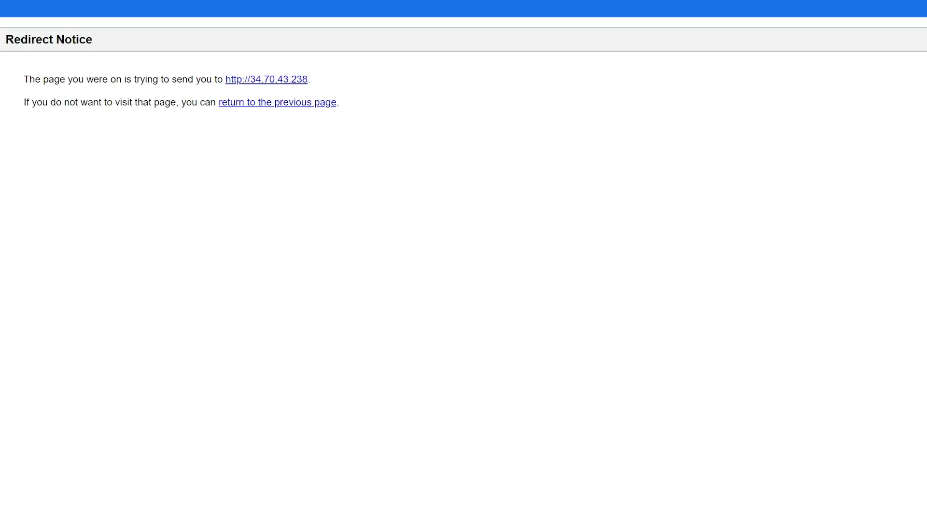
pyautogui.click(267, 79)
pyautogui.write('n')
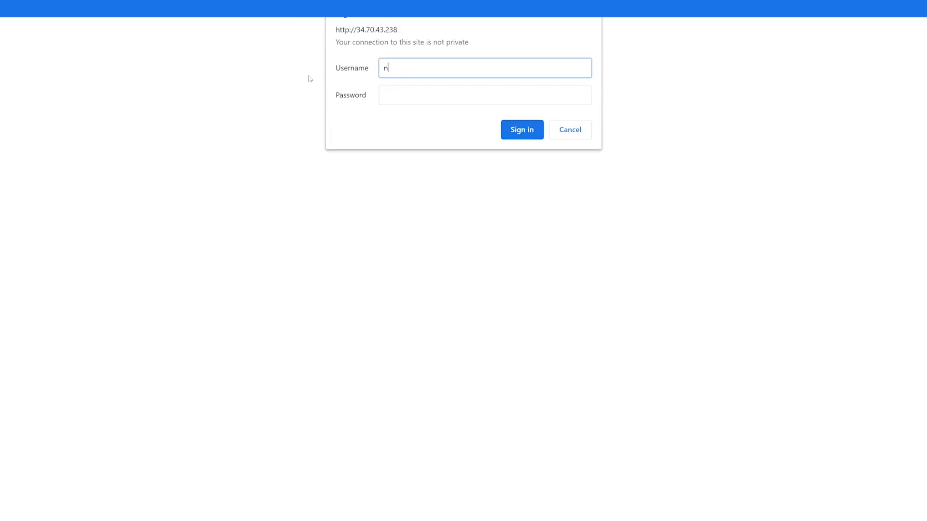
pyautogui.write('vindex')
pyautogui.press('Tab')
pyautogui.hotkey('ctrl', 'v')
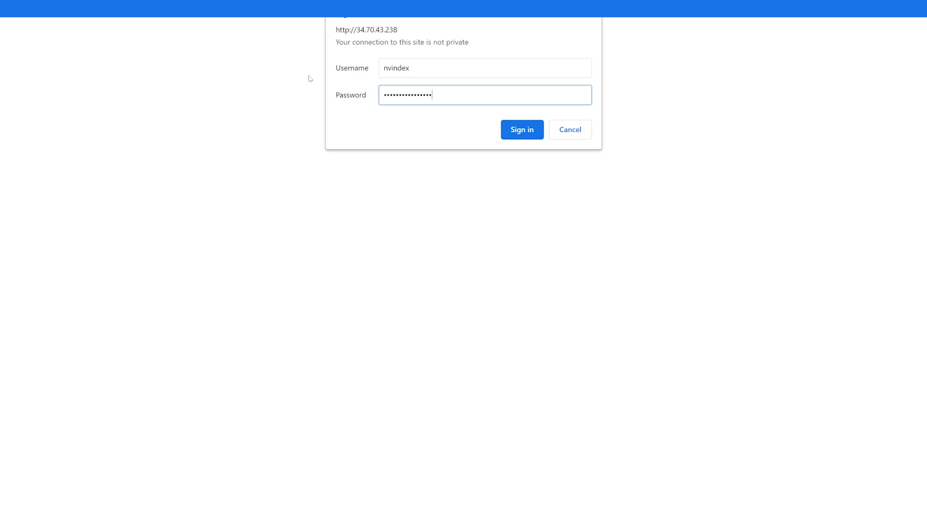
pyautogui.press('Return')
pyautogui.scroll(-5, 259, 235)
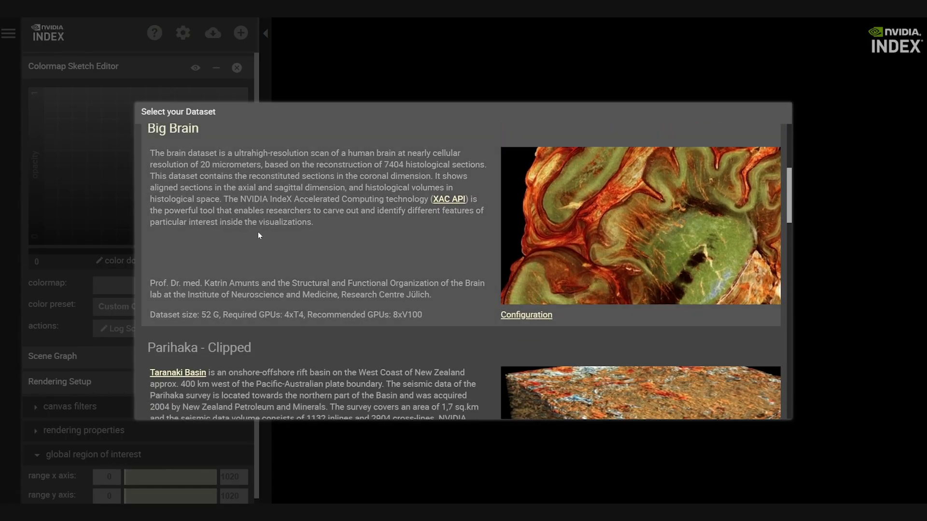
# Open Big Brain from Select your Dataset and remove the yellow peak in the Colormap Sketch Editor
pyautogui.click(258, 234)
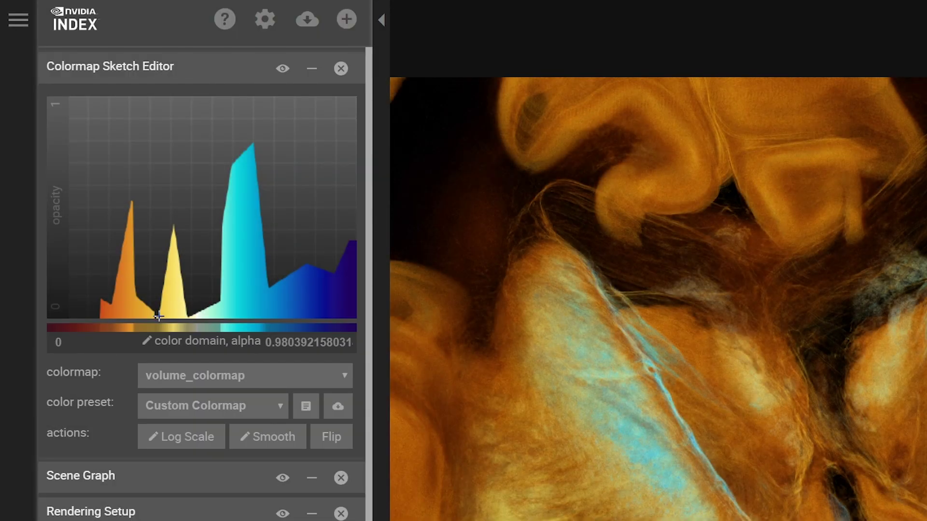
pyautogui.moveTo(159, 316)
pyautogui.mouseDown()
pyautogui.moveTo(187, 318)
pyautogui.moveTo(190, 299)
pyautogui.moveTo(183, 224)
pyautogui.moveTo(169, 233)
pyautogui.moveTo(149, 318)
pyautogui.mouseUp()
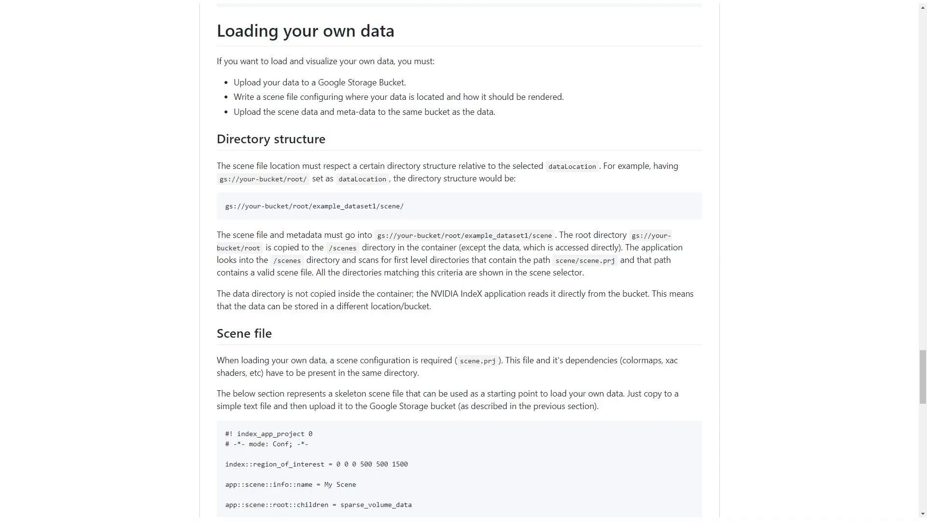
# Create a data folder, move the entropy .raw file into it, and add a new text document
pyautogui.moveTo(926, 116); pyautogui.dragTo(791, 292)
pyautogui.click(588, 379)
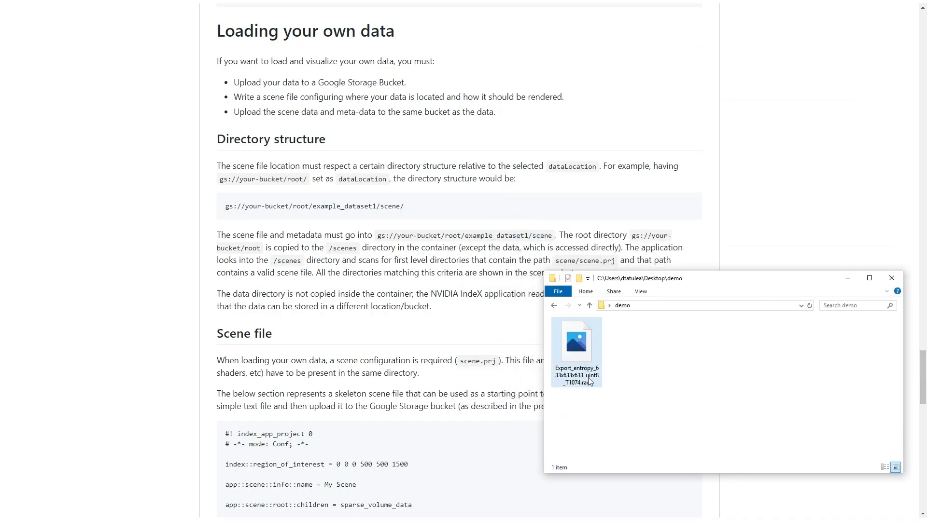
pyautogui.click(638, 345)
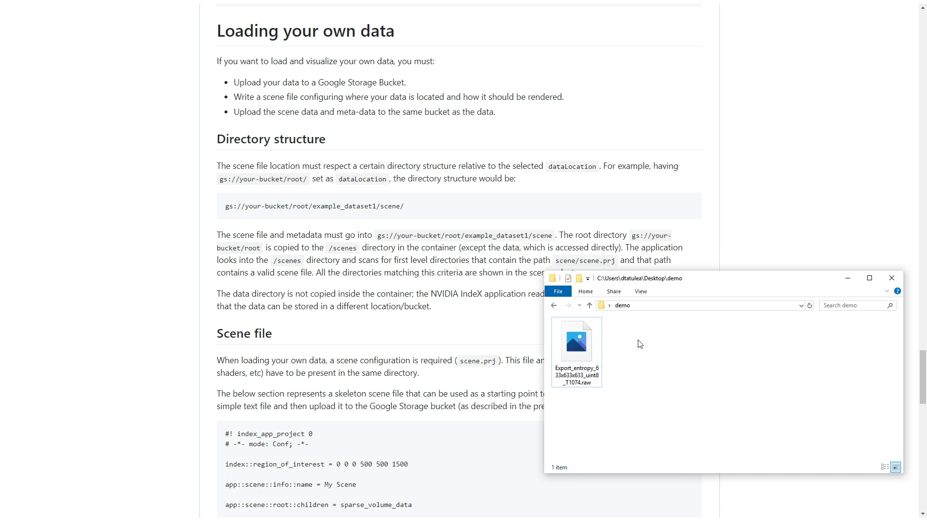
pyautogui.rightClick(640, 344)
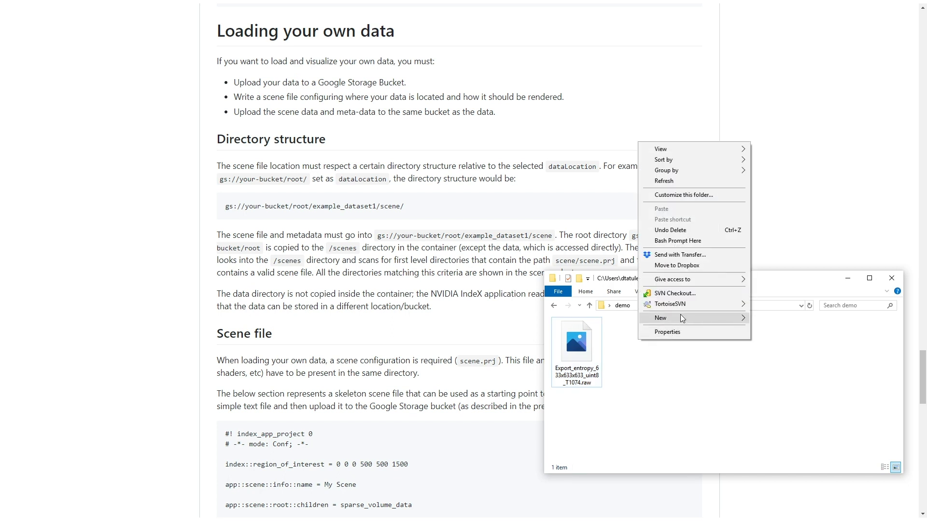
pyautogui.moveTo(684, 316)
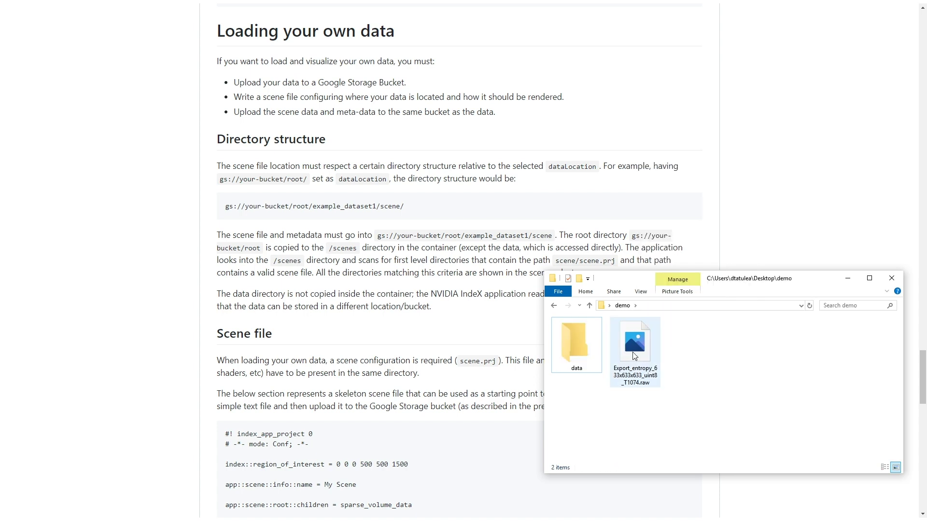
pyautogui.moveTo(634, 356); pyautogui.dragTo(577, 354)
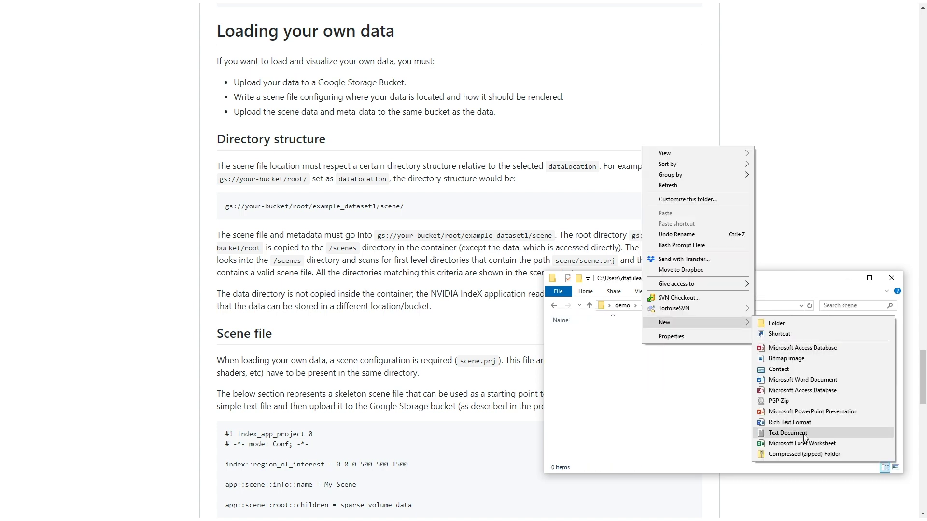
pyautogui.click(805, 437)
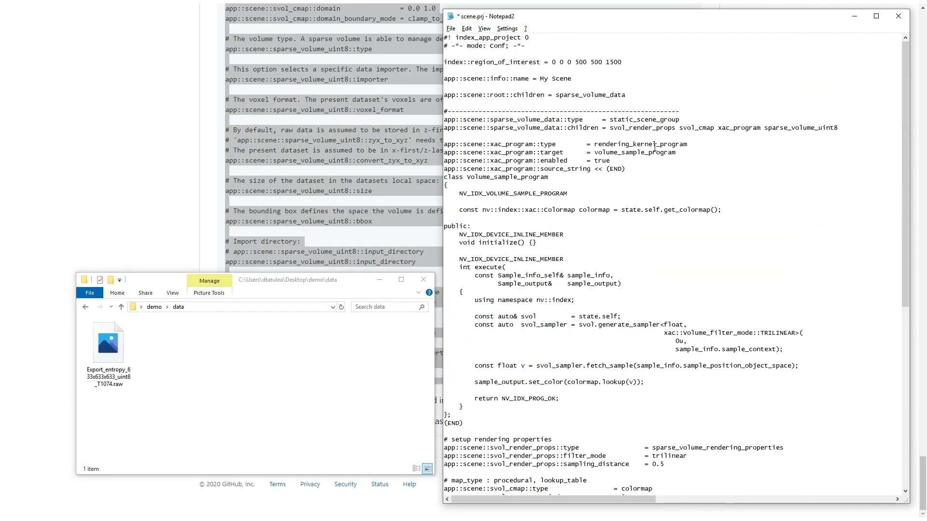
pyautogui.moveTo(575, 62); pyautogui.dragTo(671, 68)
pyautogui.write('633 633 633Supernova')
pyautogui.scroll(-13, 638, 61)
pyautogui.moveTo(687, 349); pyautogui.dragTo(734, 348)
pyautogui.write('633 63')
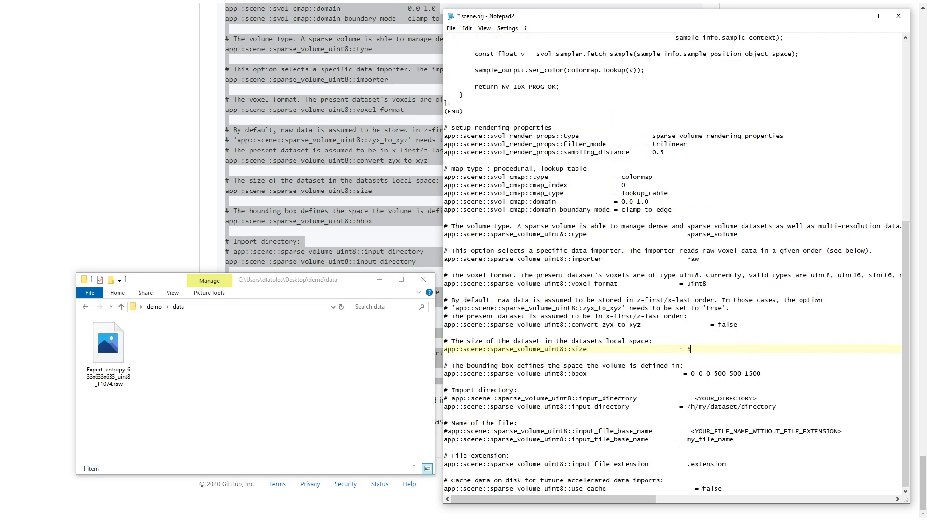
pyautogui.write('3 633')
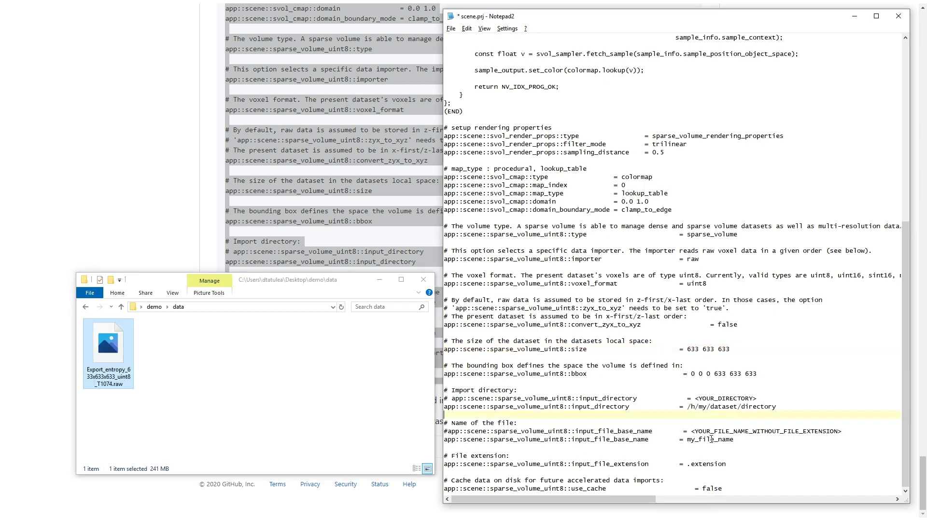
# Paste the raw file's base name over my_file_name, set the .raw extension, and save
pyautogui.doubleClick(711, 440)
pyautogui.hotkey('ctrl', 'v')
pyautogui.doubleClick(709, 464)
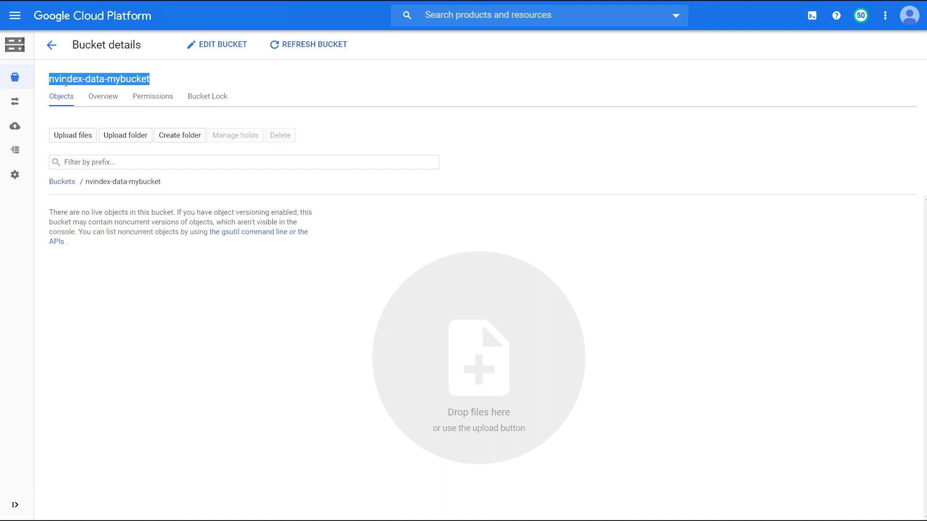
pyautogui.hotkey('alt', 'Tab')
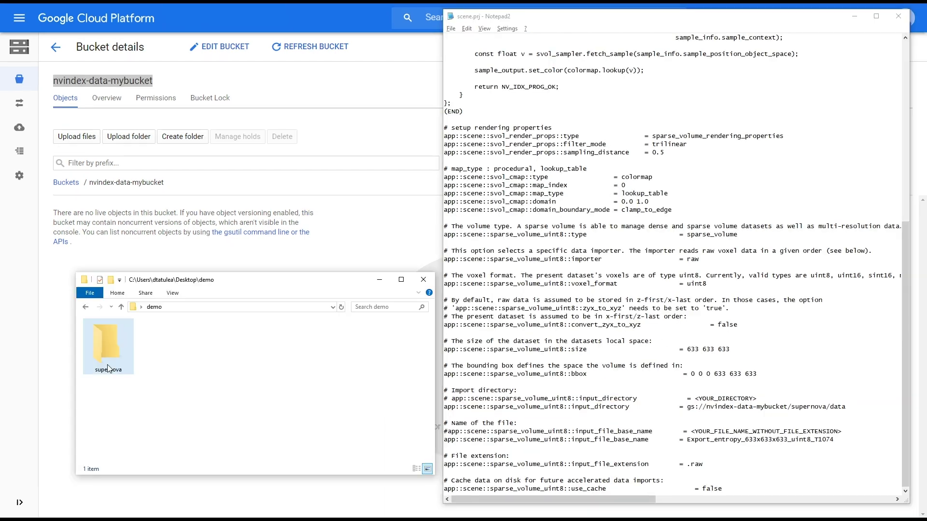
# Upload the supernova folder to nvindex-data-mybucket and start a redeploy using that bucket path
pyautogui.moveTo(96, 353); pyautogui.dragTo(122, 243)
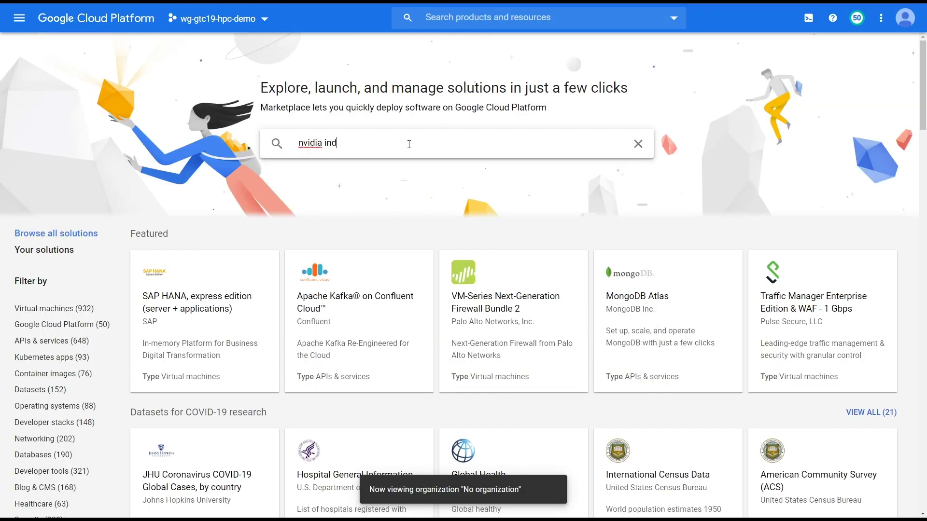
pyautogui.write('ex')
pyautogui.press('Return')
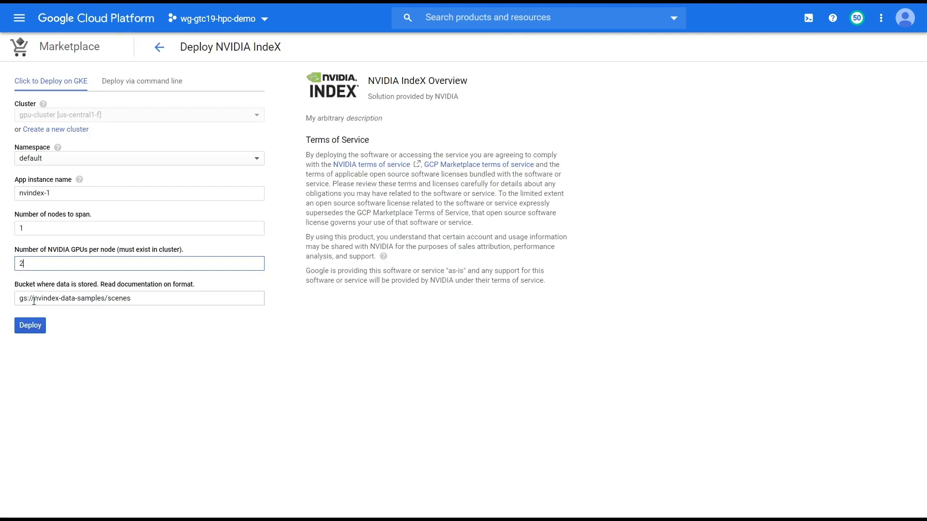
pyautogui.moveTo(32, 299); pyautogui.dragTo(183, 296)
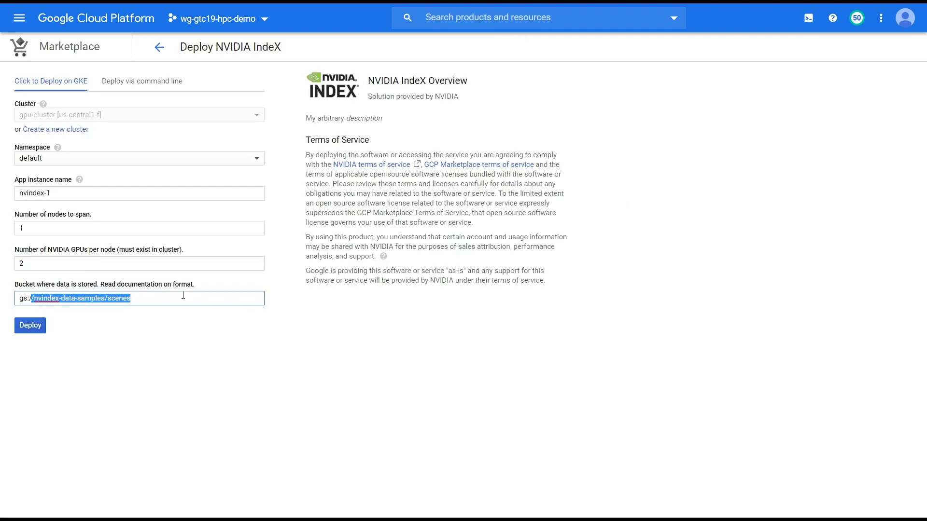
pyautogui.write('/nvindex-da')
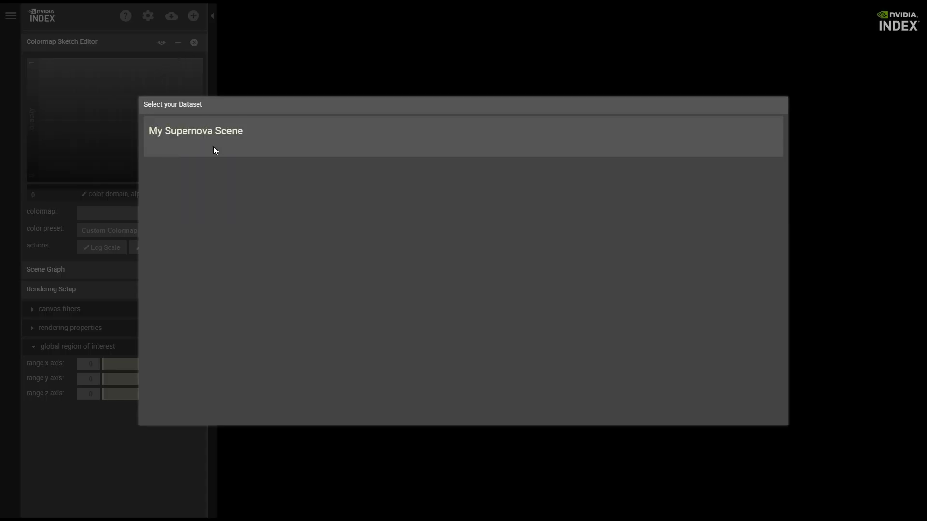
# Load My Supernova Scene and sketch its opacity curve, removing a trial yellow plateau
pyautogui.click(288, 128)
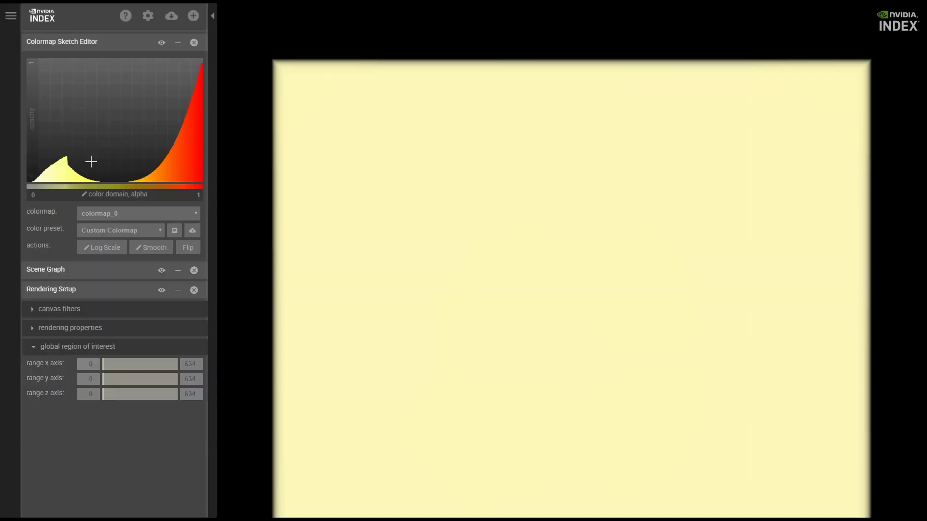
pyautogui.moveTo(89, 159)
pyautogui.mouseDown()
pyautogui.moveTo(76, 155)
pyautogui.moveTo(46, 185)
pyautogui.moveTo(86, 165)
pyautogui.moveTo(79, 159)
pyautogui.moveTo(65, 166)
pyautogui.moveTo(87, 164)
pyautogui.moveTo(73, 174)
pyautogui.moveTo(84, 175)
pyautogui.moveTo(56, 187)
pyautogui.moveTo(101, 182)
pyautogui.mouseUp()
pyautogui.moveTo(158, 163); pyautogui.dragTo(72, 186)
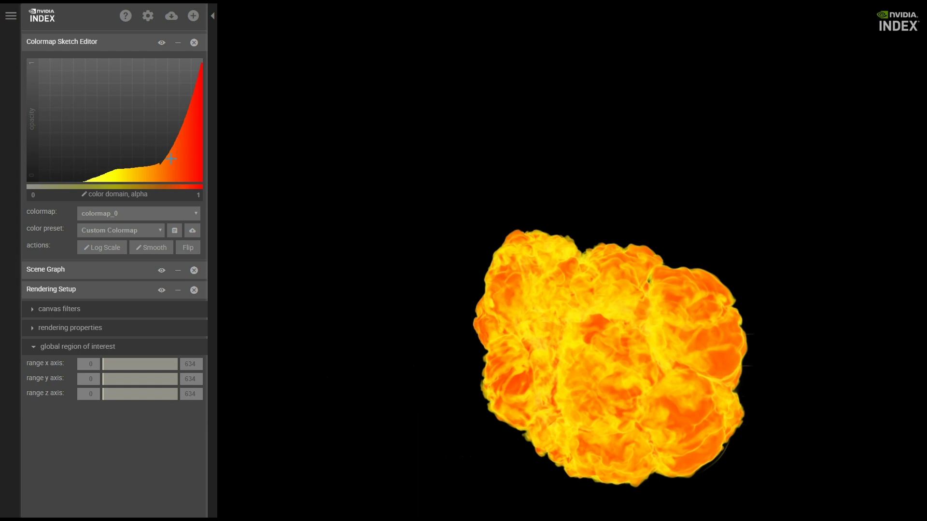
pyautogui.moveTo(159, 164)
pyautogui.mouseDown()
pyautogui.moveTo(142, 184)
pyautogui.moveTo(73, 190)
pyautogui.mouseUp()
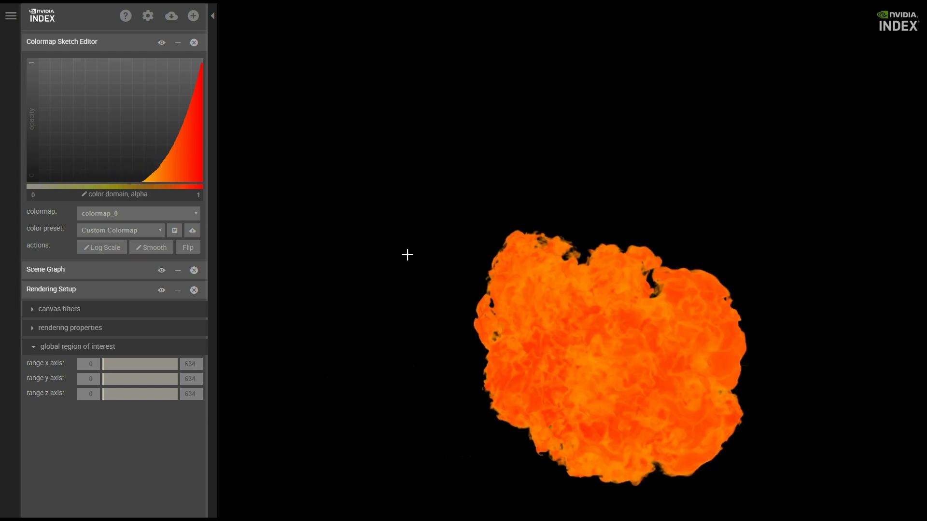
# Rotate the supernova render, draw a small yellow opacity block, and edit the colour domain's lower bound
pyautogui.moveTo(661, 411); pyautogui.dragTo(649, 359)
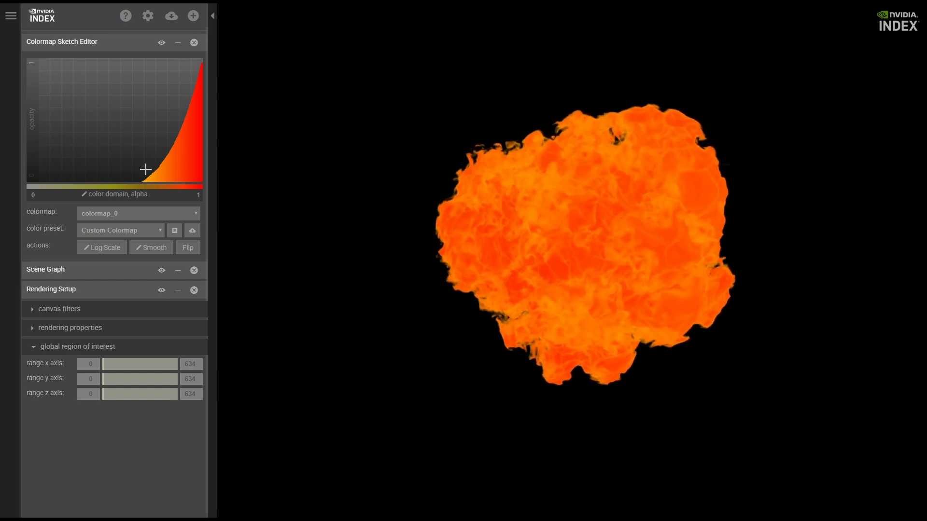
pyautogui.moveTo(145, 168)
pyautogui.mouseDown()
pyautogui.moveTo(100, 175)
pyautogui.moveTo(82, 189)
pyautogui.mouseUp()
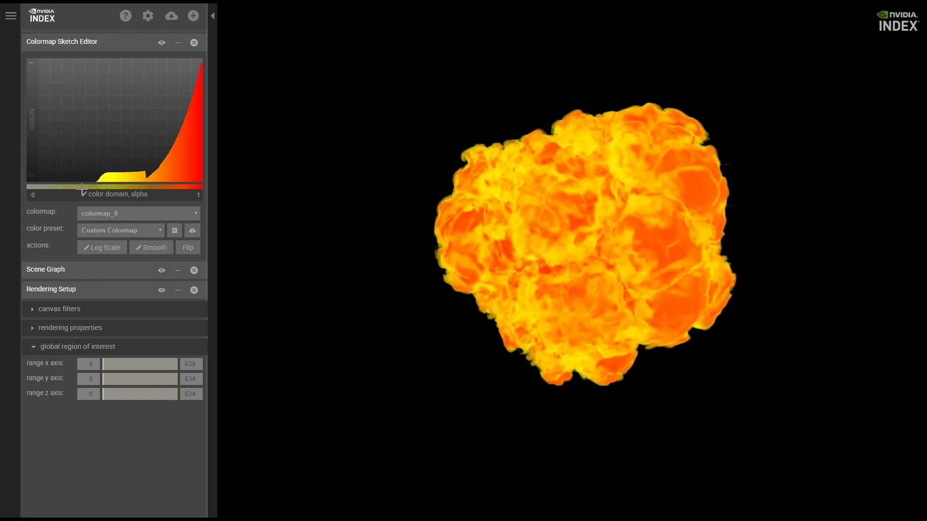
pyautogui.click(34, 196)
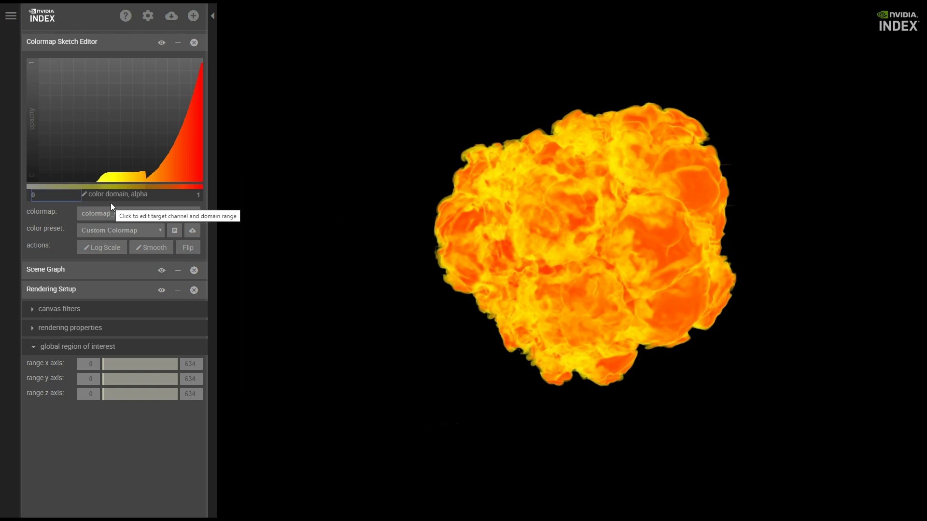